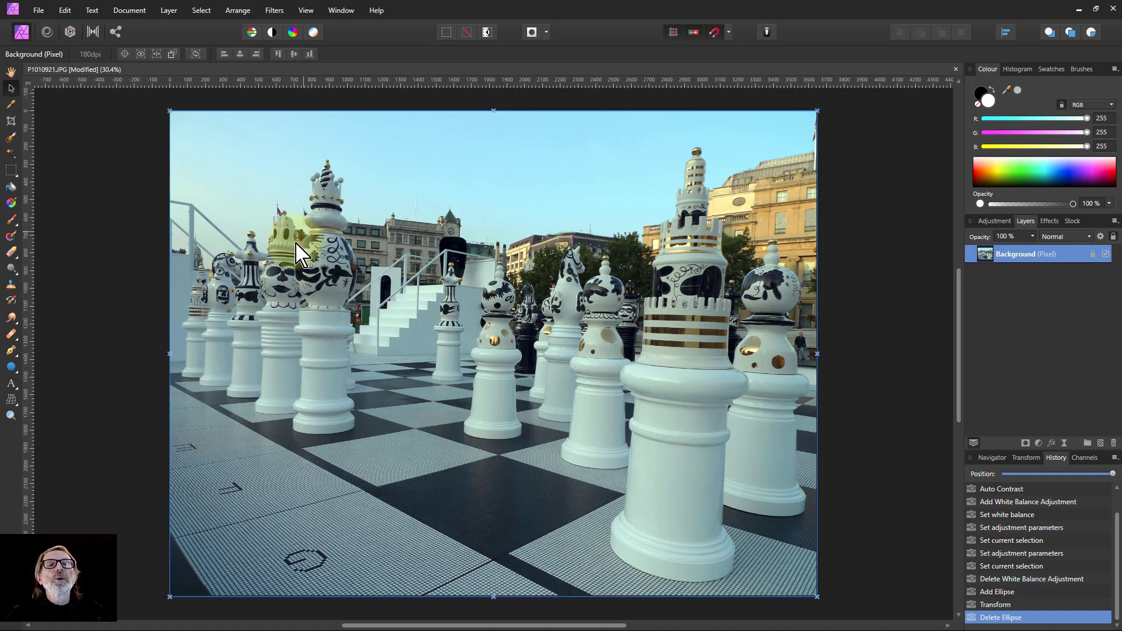
Bring up the View menu's Studio panel list to reach the Info panel
click(305, 11)
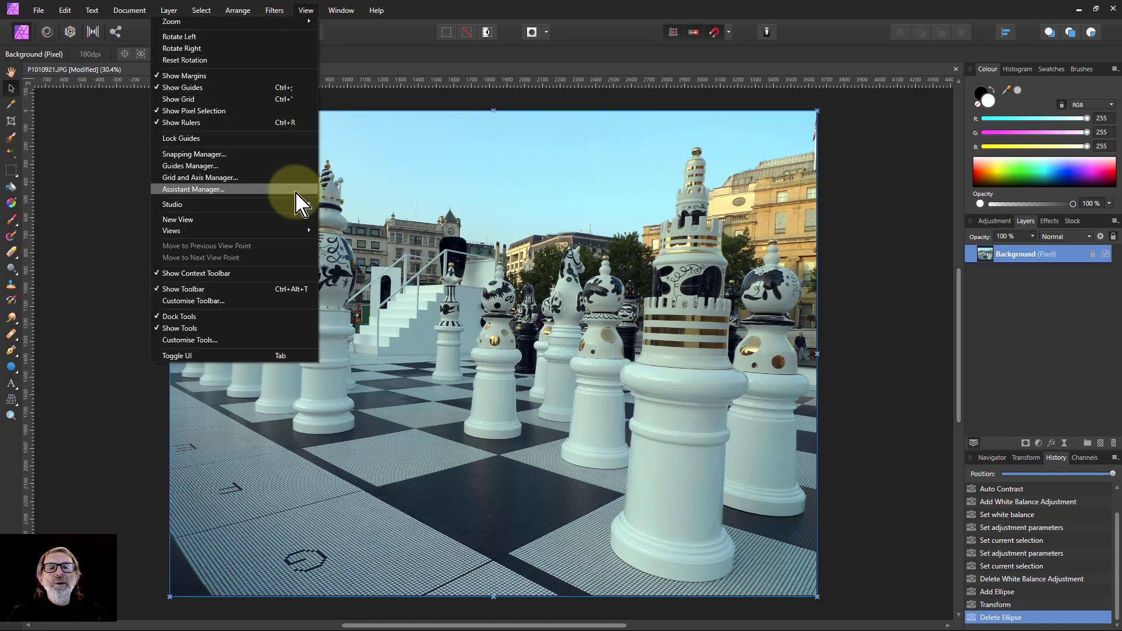
mouse_move(301, 212)
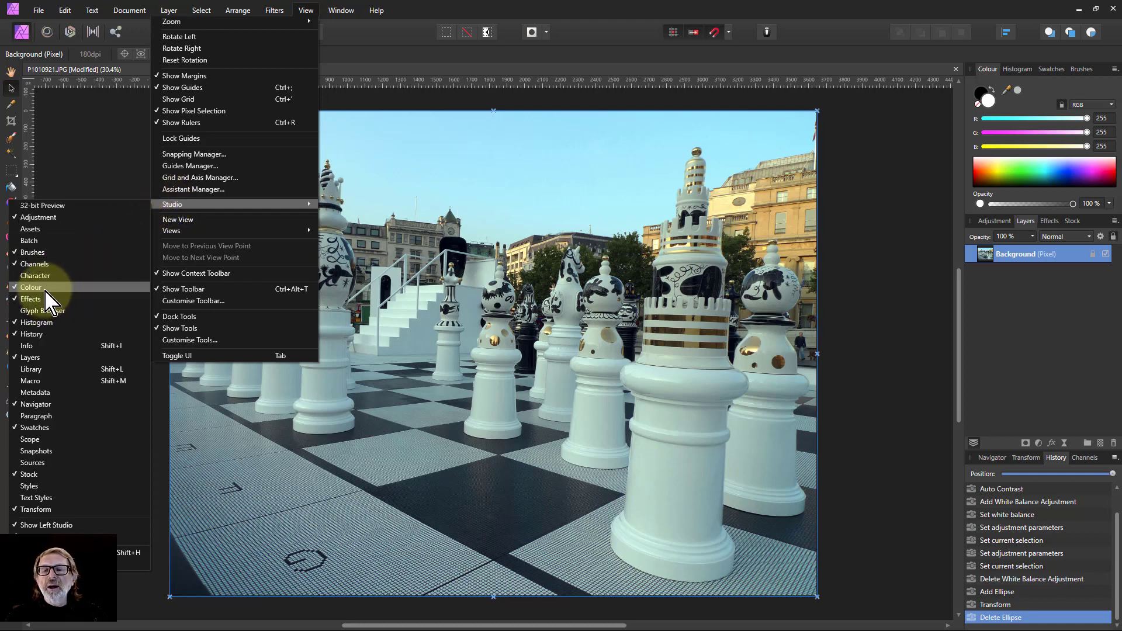
Show the Info panel, briefly dock it, then float it over the photo
click(37, 350)
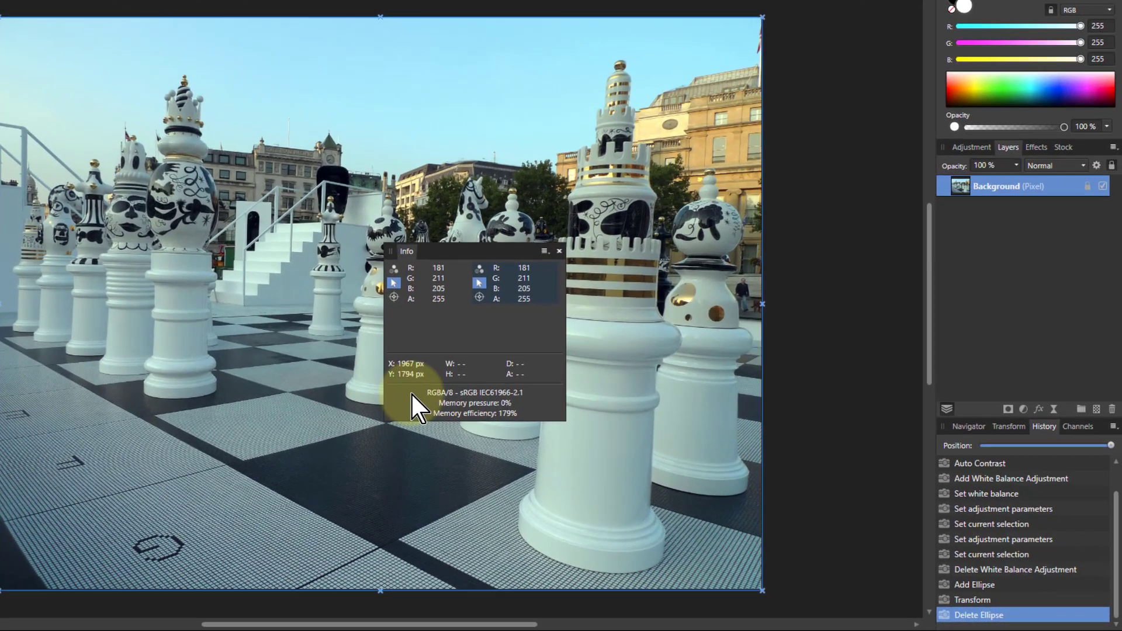
drag(423, 256, 983, 426)
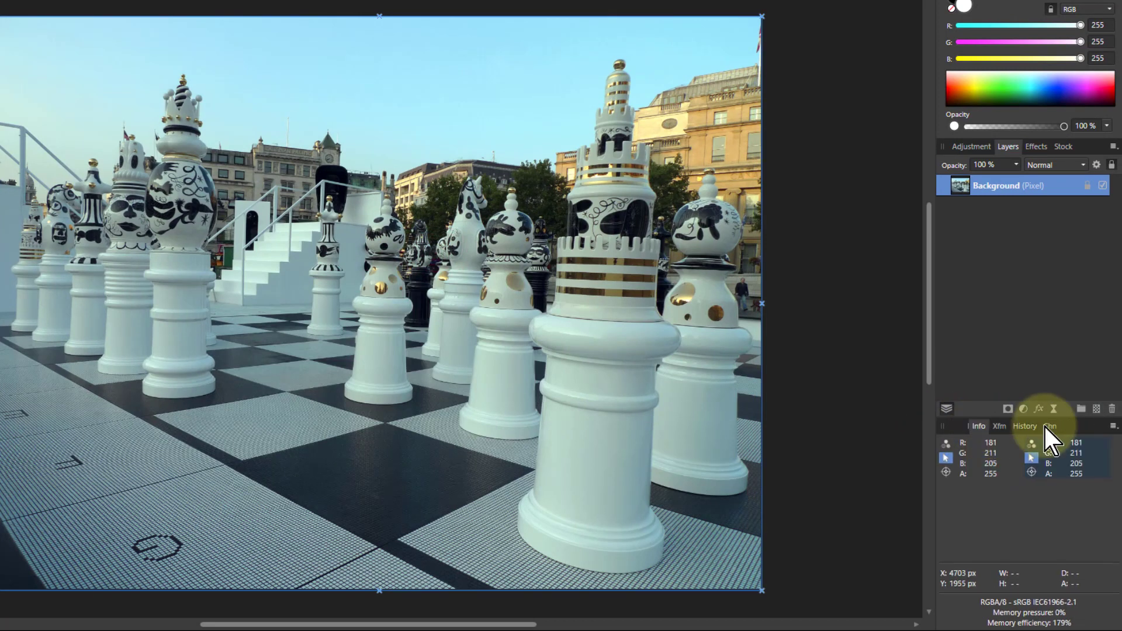
drag(1040, 436, 1077, 435)
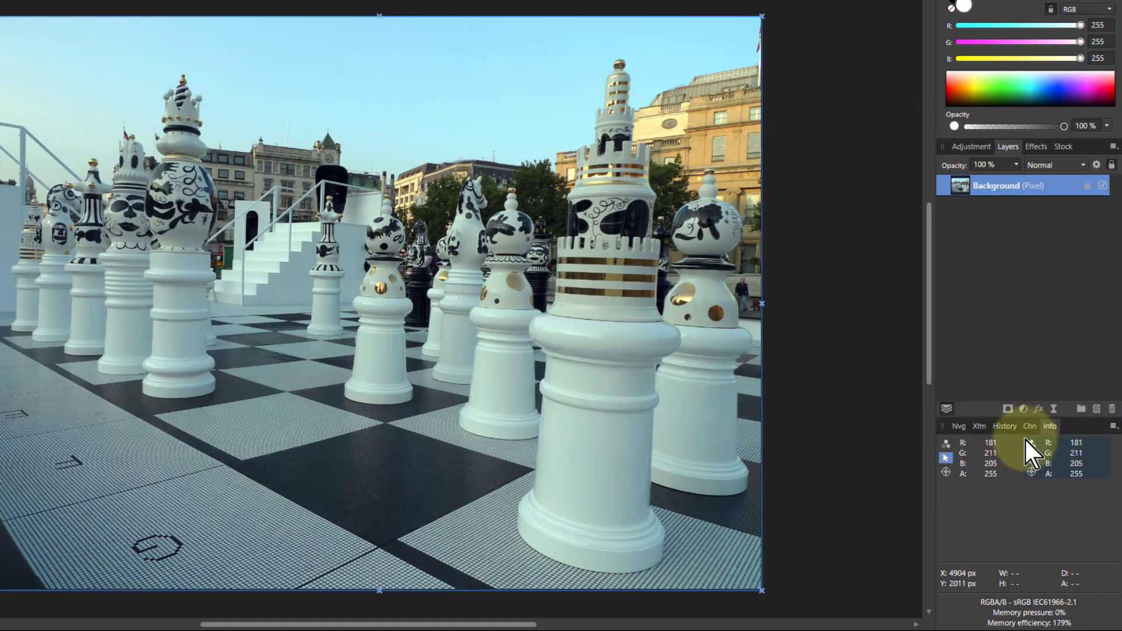
drag(1047, 433, 392, 290)
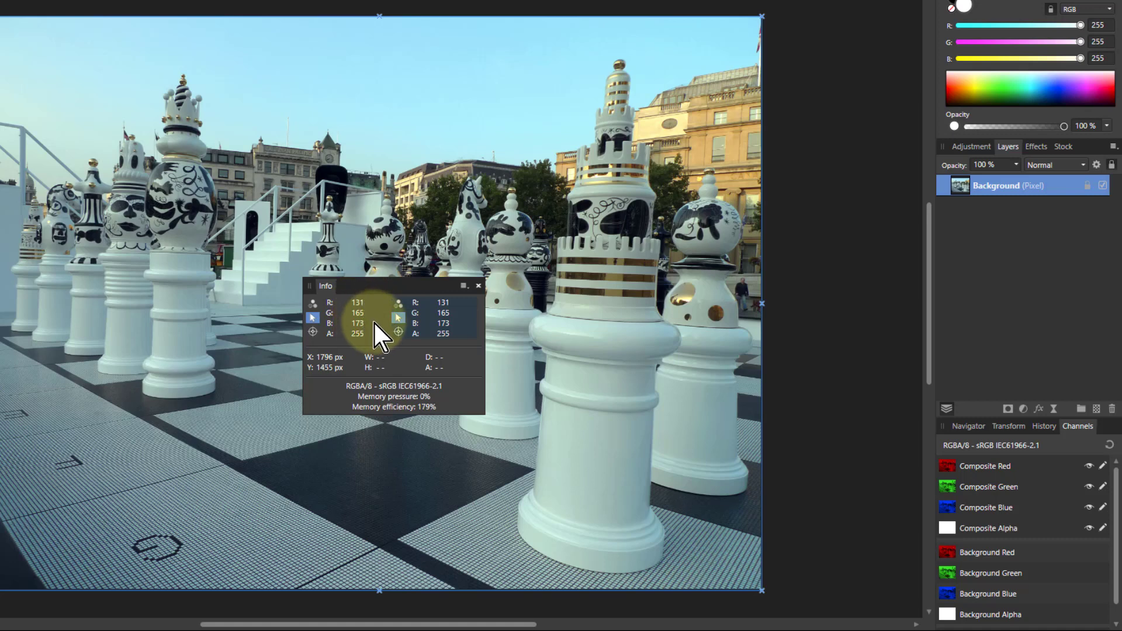
Make both Info readouts sample from the cursor, with the second shown in CMYK
click(313, 316)
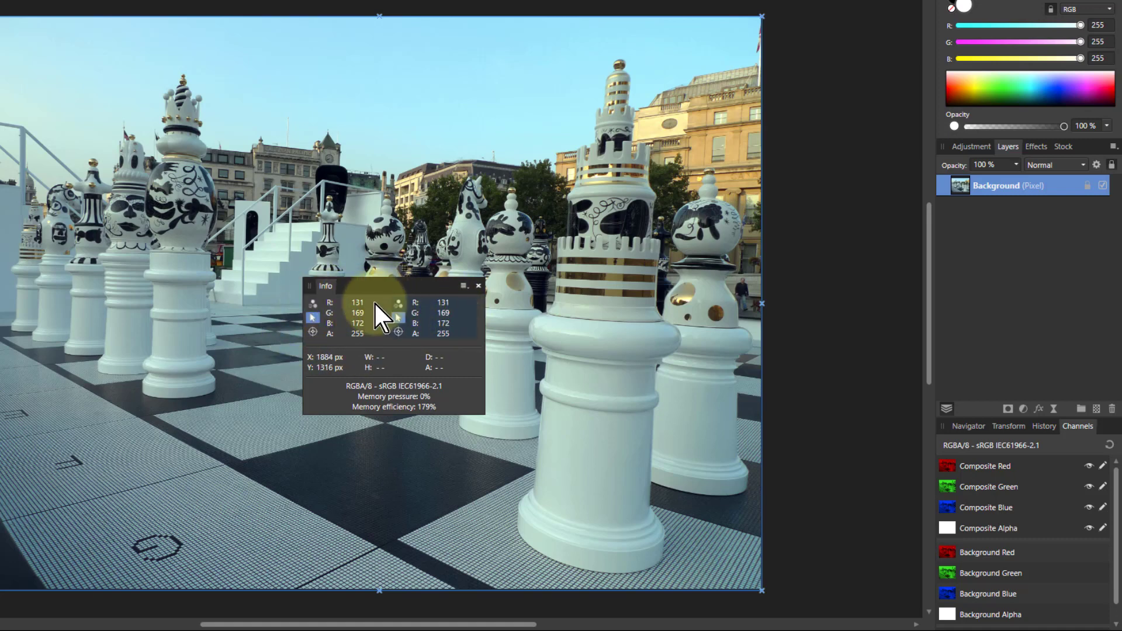
click(398, 317)
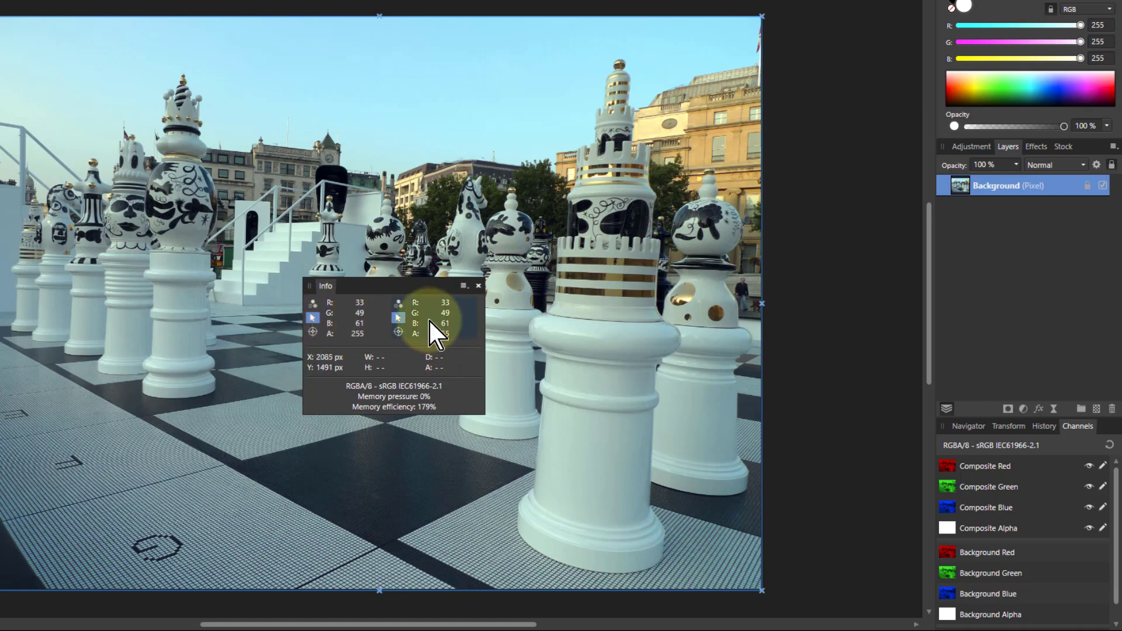
click(399, 307)
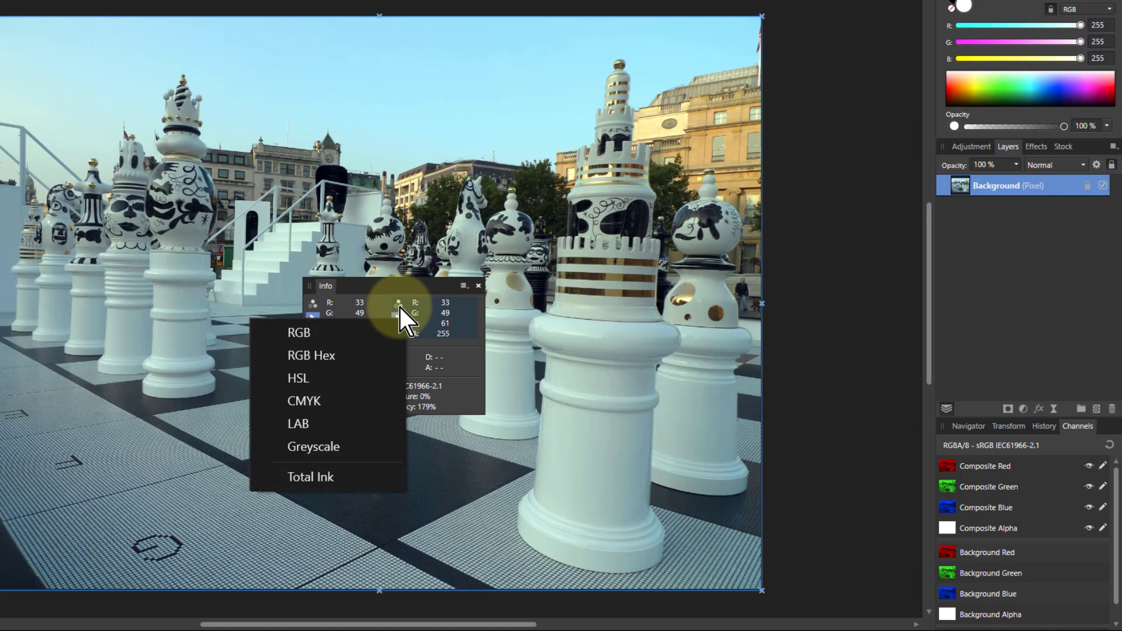
click(317, 401)
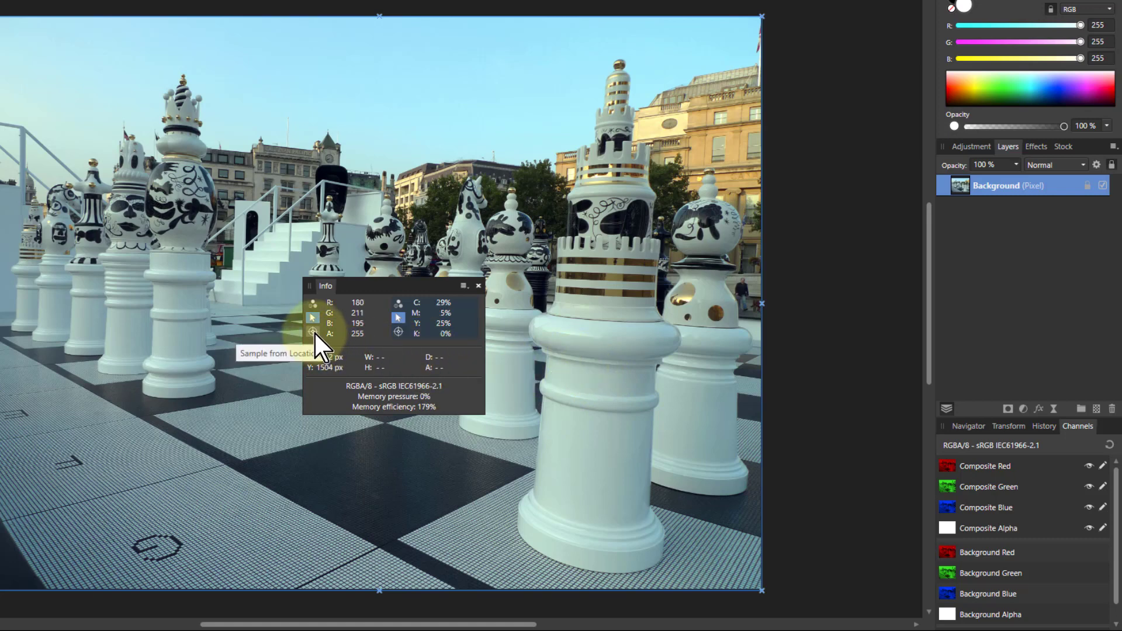
Pin a sample point on the foreground piece's white base and bring up the adjustments list
mouse_move(313, 334)
mouse_down()
mouse_move(377, 358)
mouse_move(544, 370)
mouse_move(578, 389)
mouse_move(587, 380)
mouse_up()
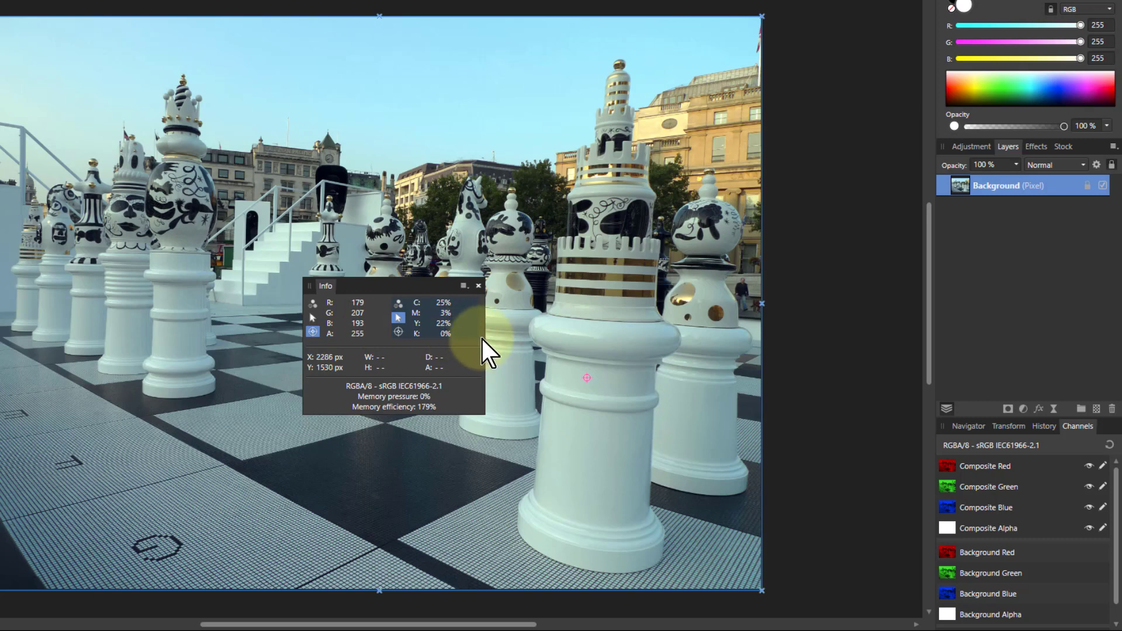
click(1024, 410)
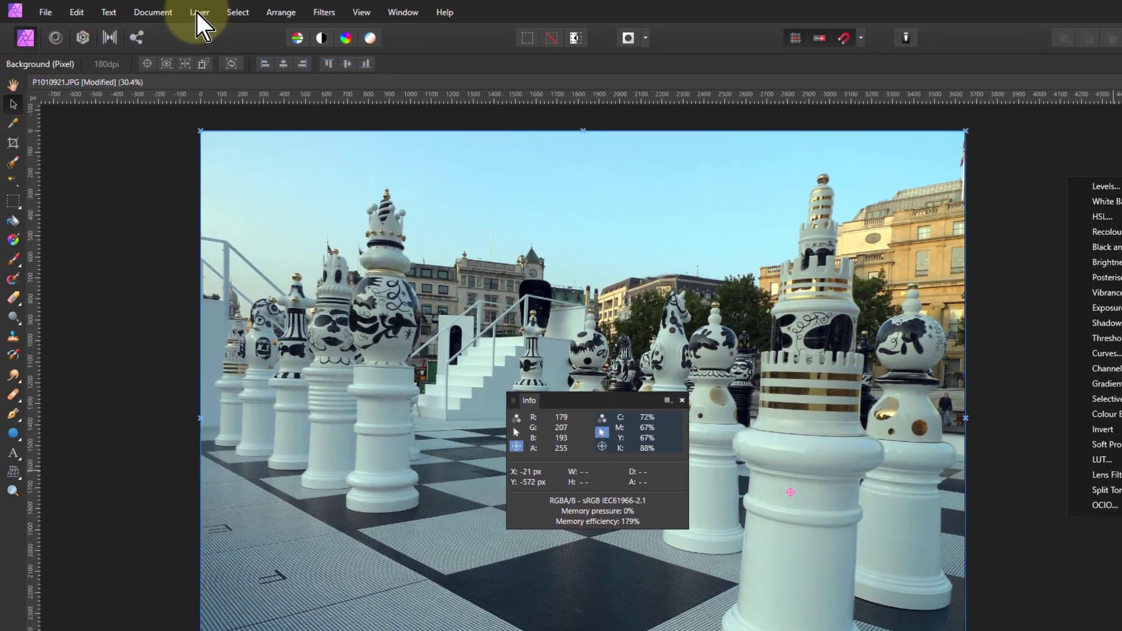
Add a White Balance adjustment layer from the Layer > New Adjustment Layer menu
click(155, 1)
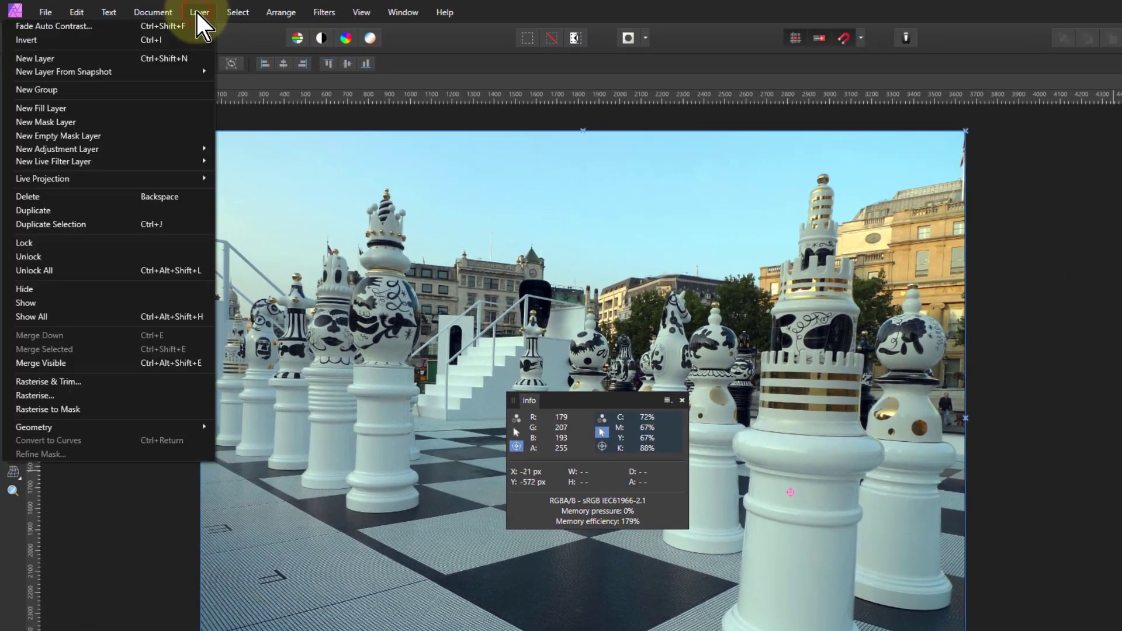
mouse_move(177, 151)
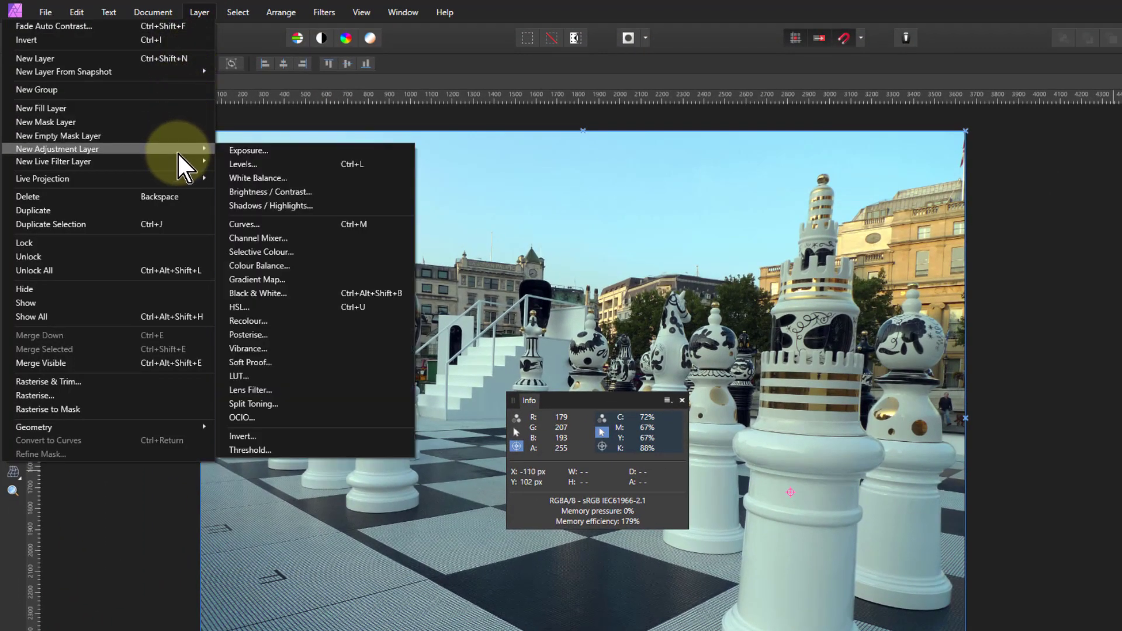
click(267, 178)
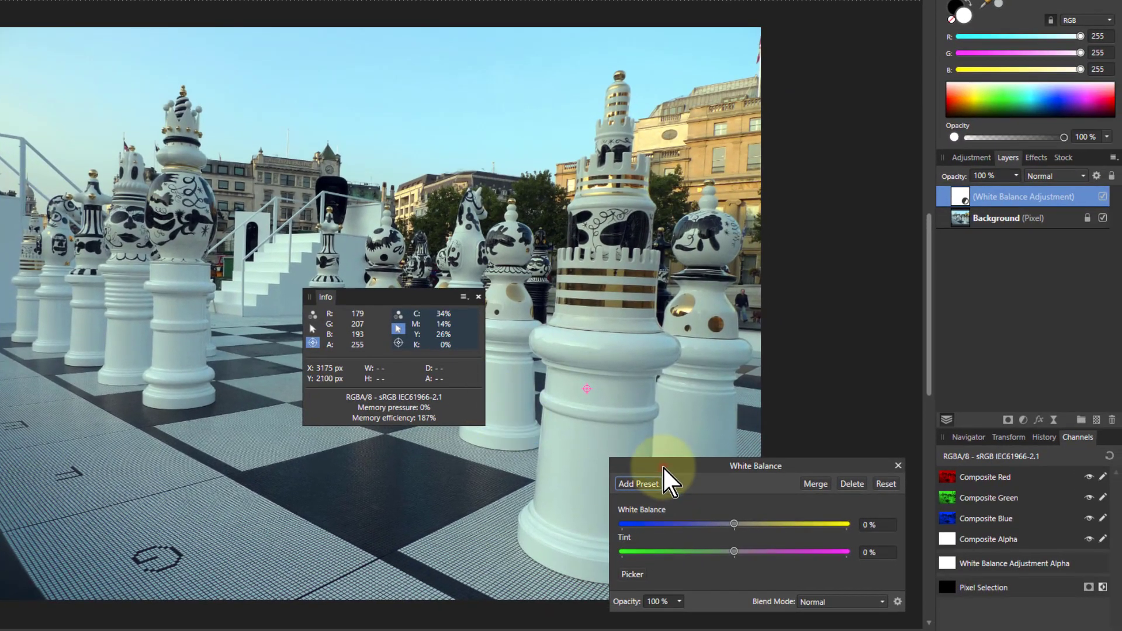
Set Tint to 75% and White Balance to 5% so the pinned sample reads 202, 200, 202
drag(663, 468, 645, 462)
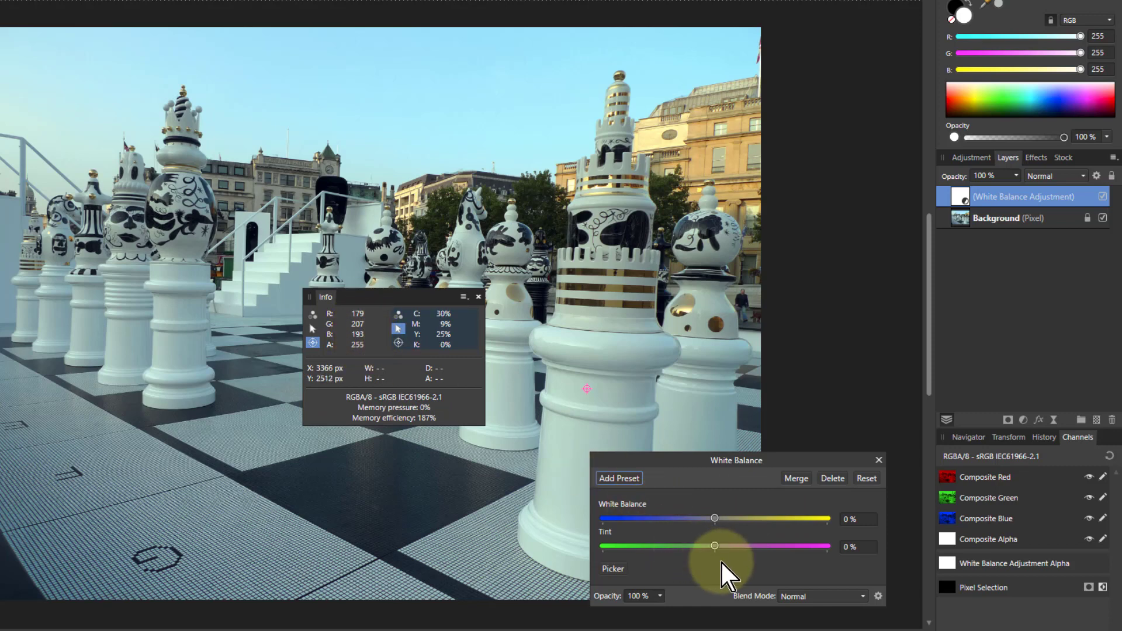
drag(714, 545, 750, 548)
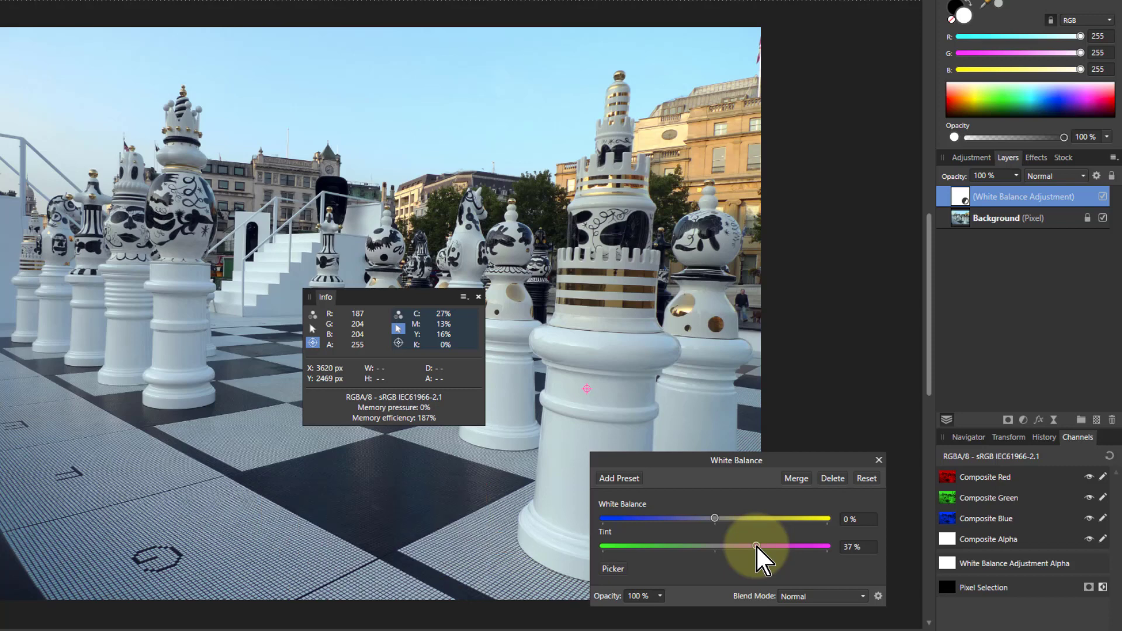
drag(755, 545, 799, 546)
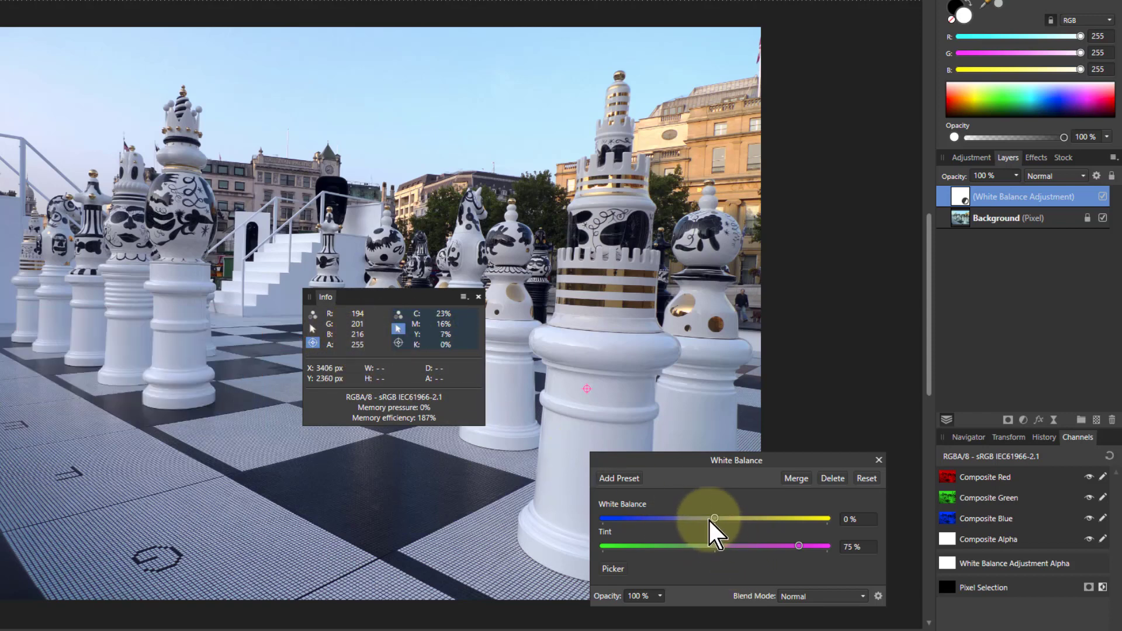
drag(717, 520, 720, 520)
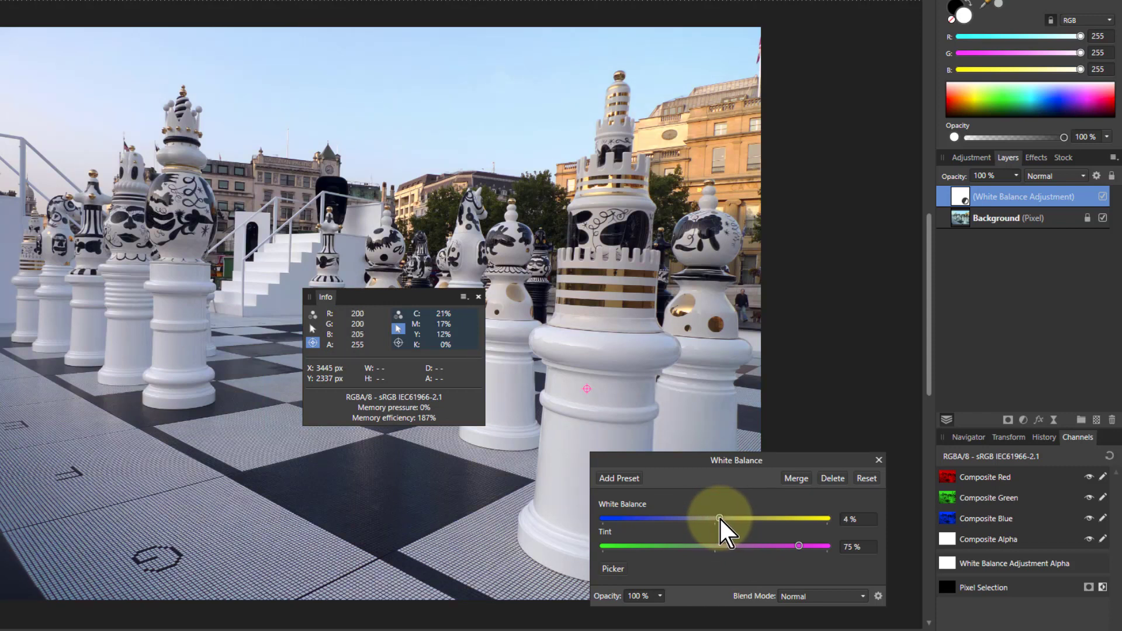
drag(720, 520, 720, 517)
click(363, 319)
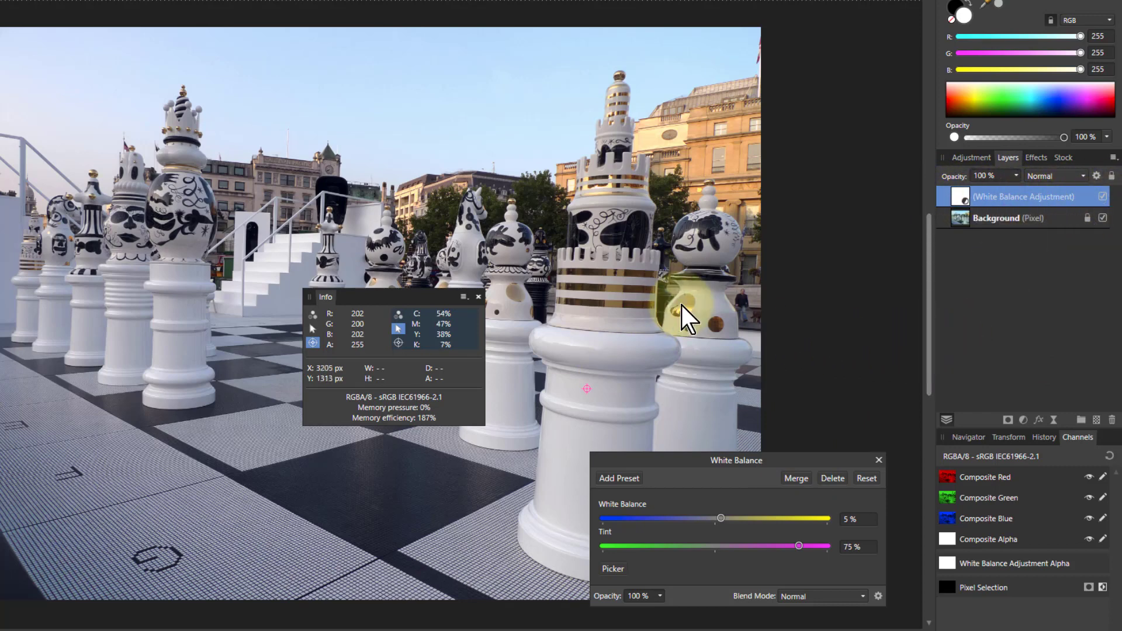
Close the Info and White Balance windows, then toggle the adjustment off and back on
click(478, 296)
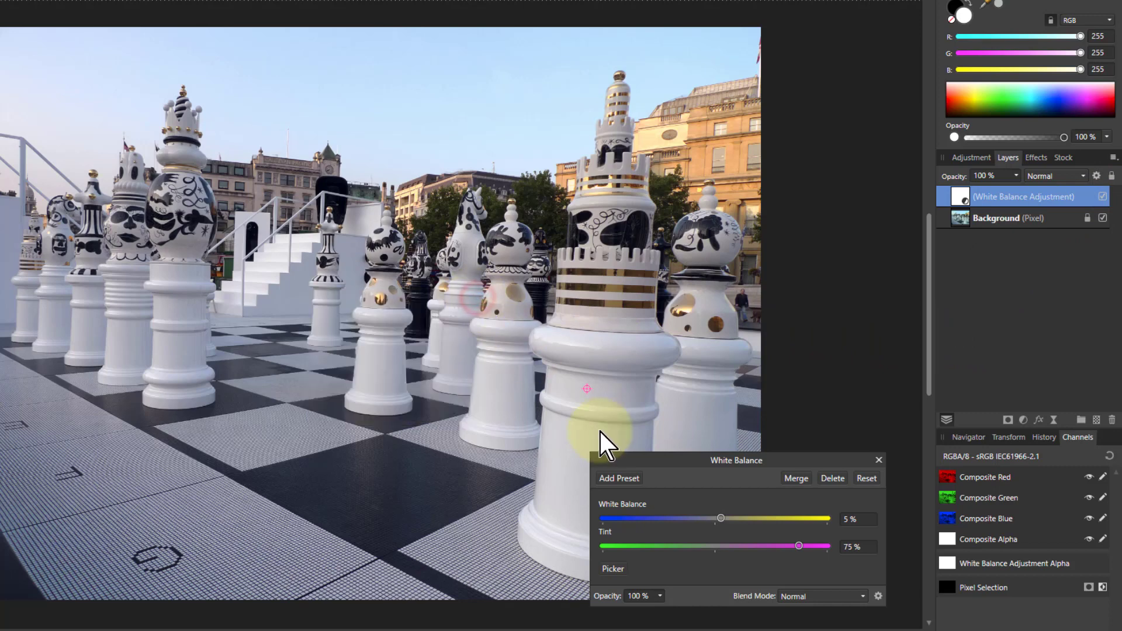
click(878, 461)
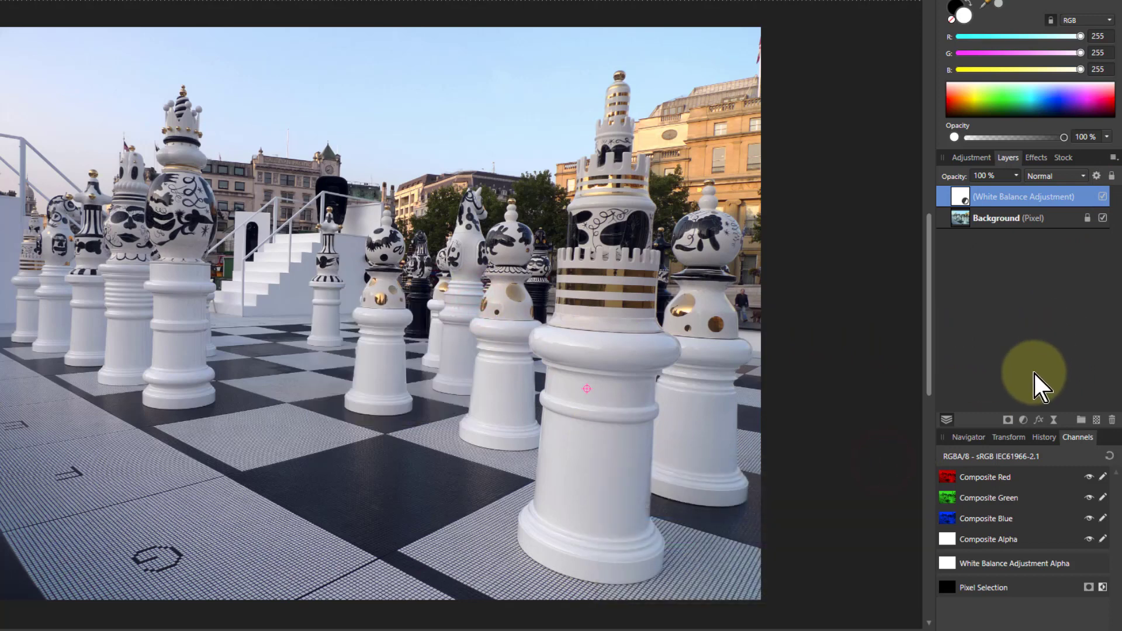
click(1102, 197)
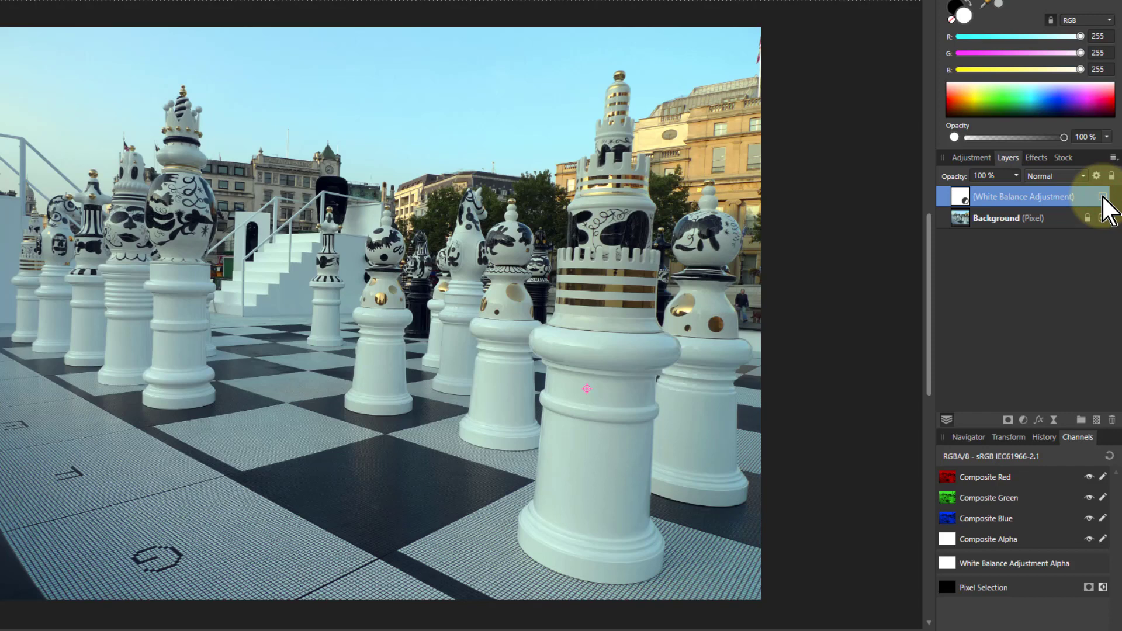
click(1102, 198)
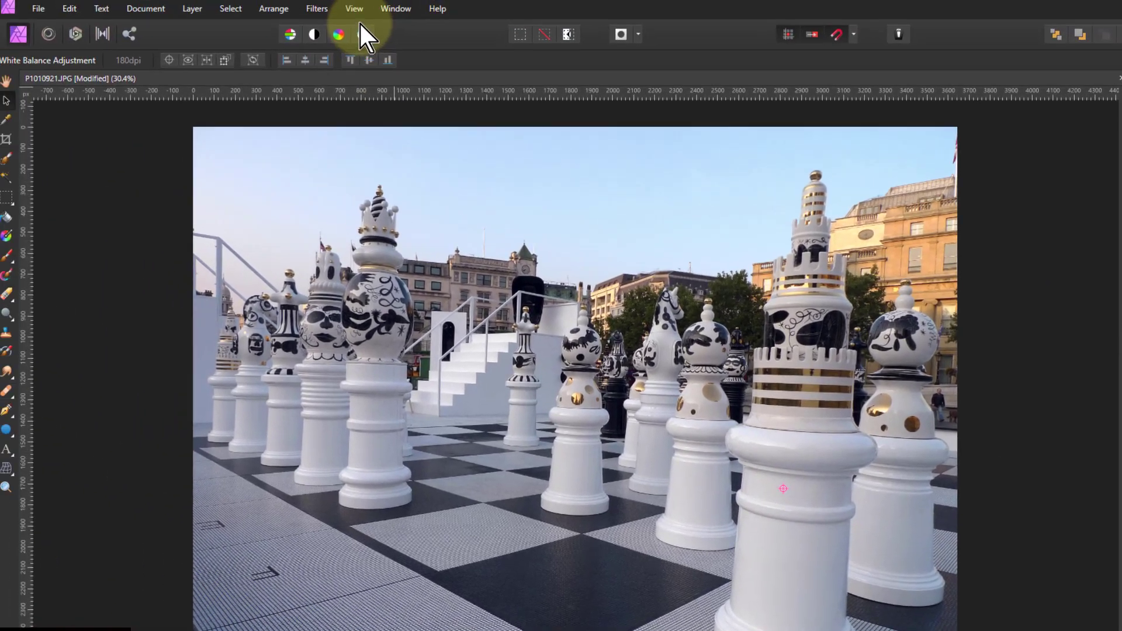
Reopen the Info panel from View > Studio with its first readout sampling live
click(354, 8)
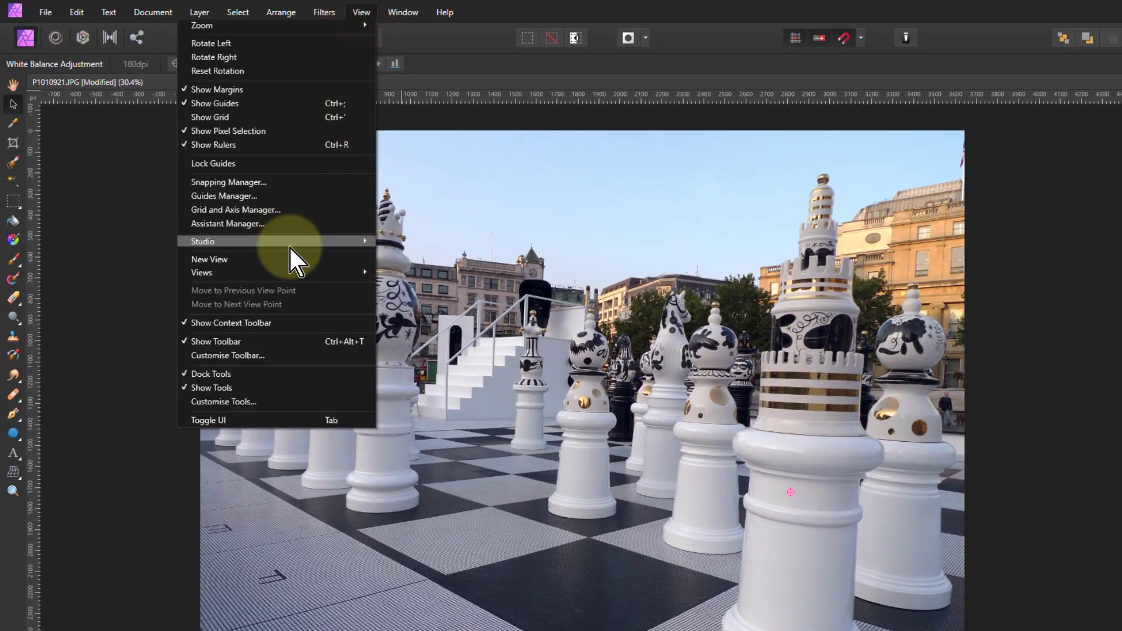
mouse_move(290, 246)
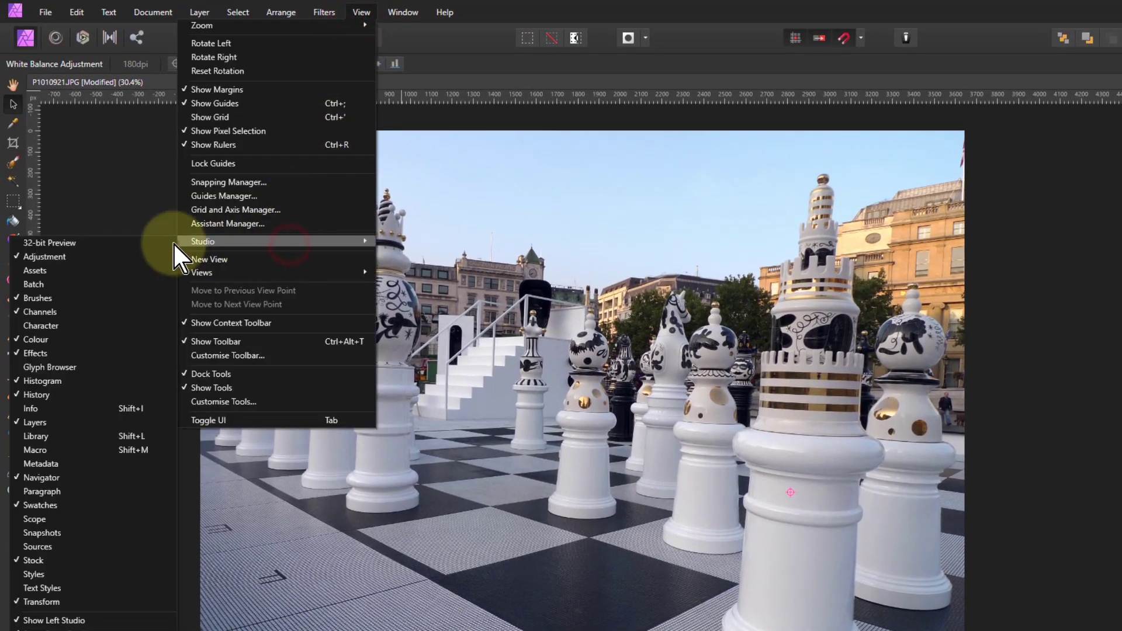
click(54, 406)
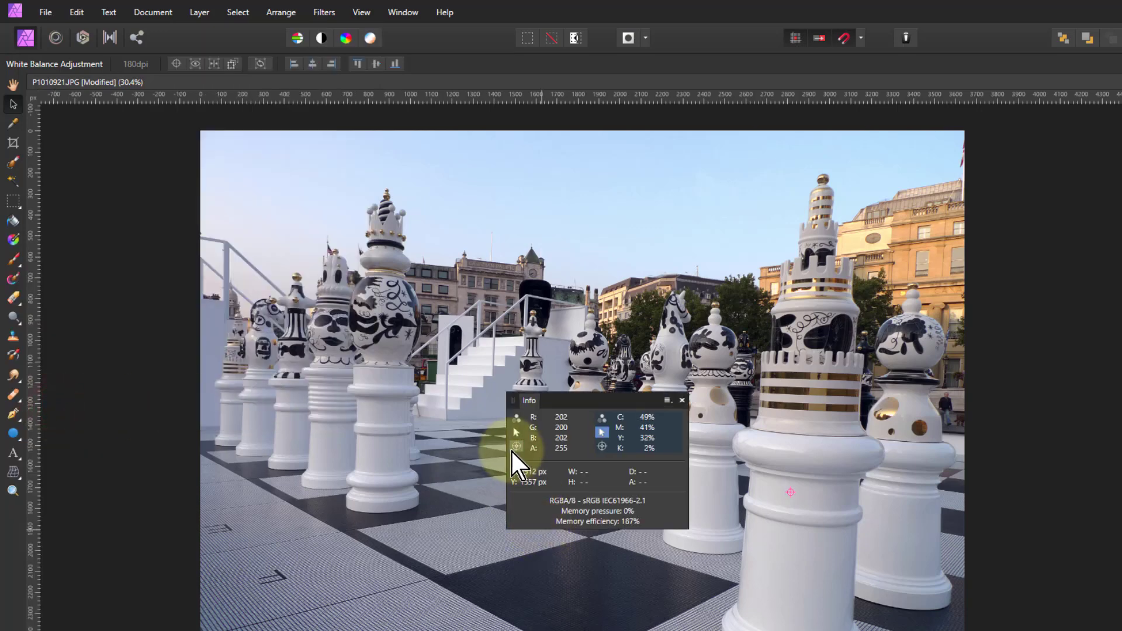
click(516, 432)
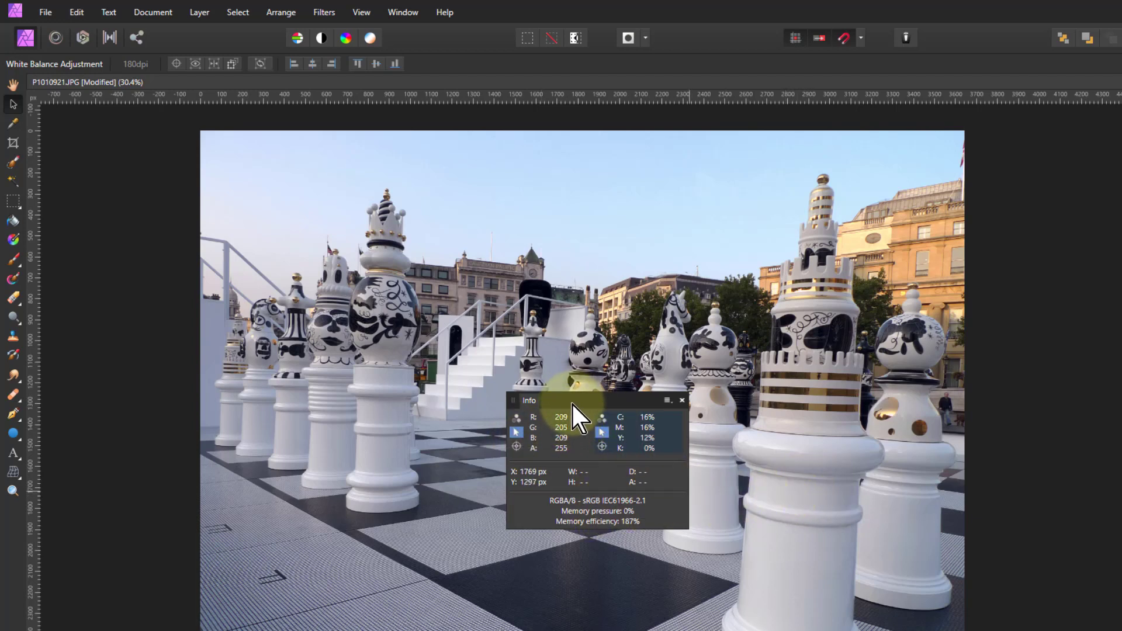
Dock the Info panel with Navigator and History, leaving Navigator in front
drag(572, 400, 1121, 542)
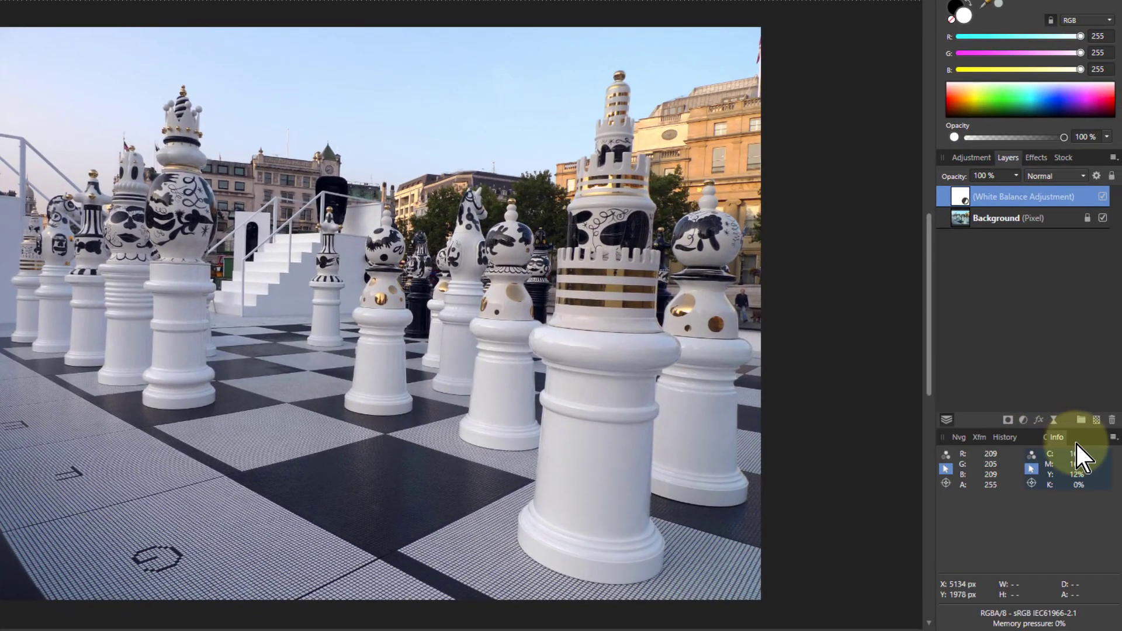
mouse_move(1075, 442)
mouse_down()
mouse_move(1097, 446)
mouse_move(1029, 445)
mouse_move(1056, 439)
mouse_up()
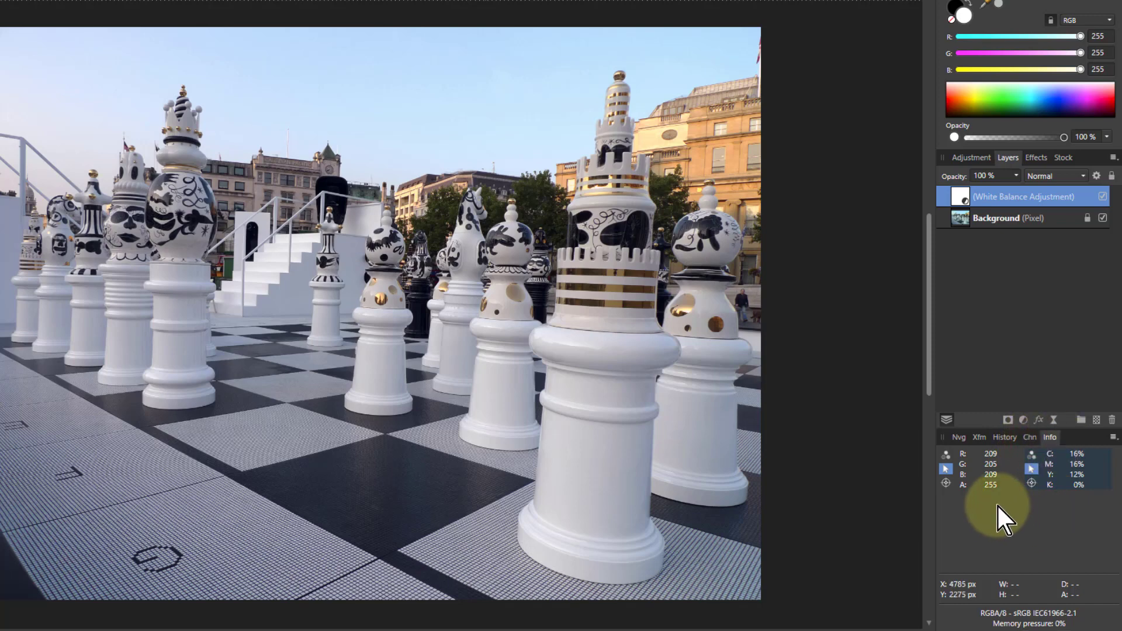
click(1004, 438)
click(959, 438)
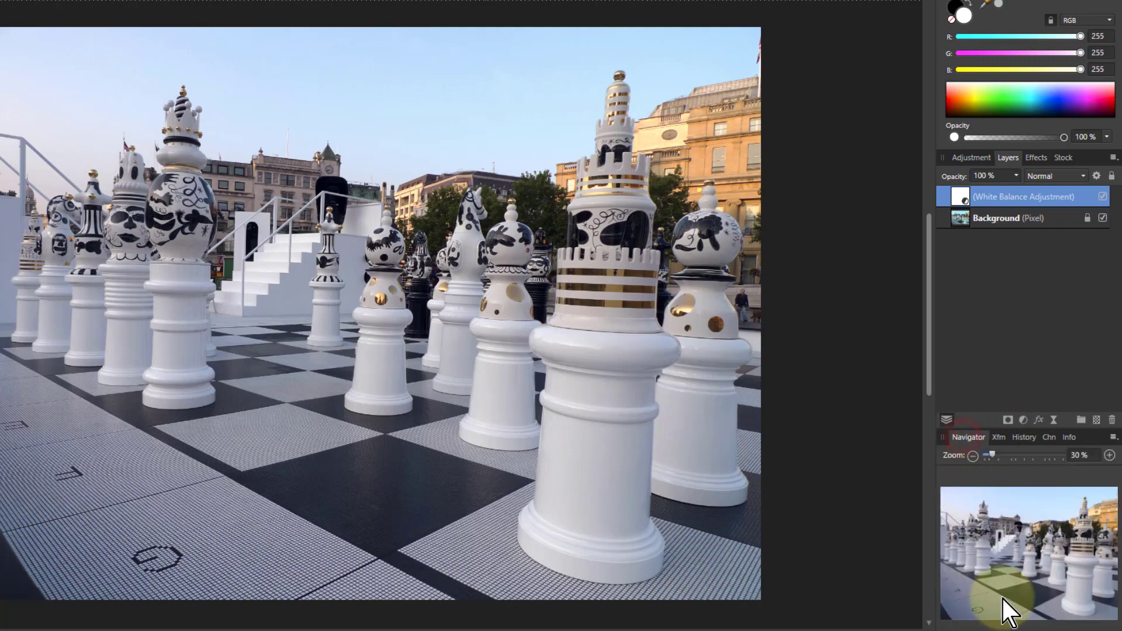